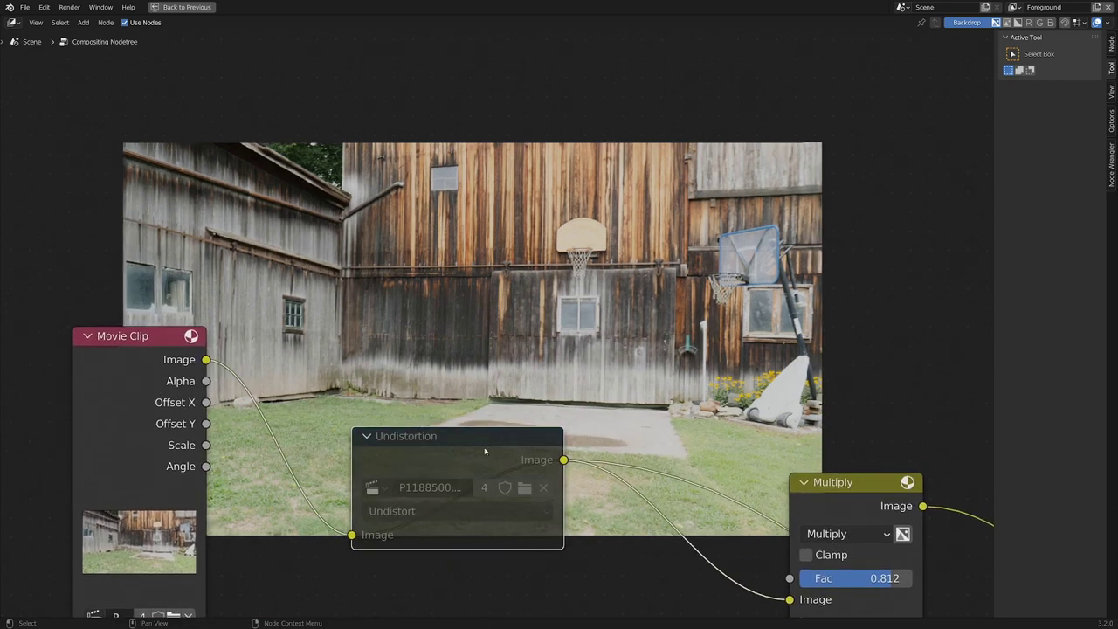
key("m")
Unmute the Undistortion node and rearrange the compositing nodes to make room between Multiply and the outputs.
key("Home")
left_click(906, 466, "ctrl+shift")
scroll(479, 474, "down", 1)
middle_click_drag(480, 473, 545, 309)
left_click_drag(270, 359, 244, 356)
middle_click_drag(738, 442, 738, 335)
Duplicate the Undistortion node, place the copy after the Multiply node and set it to Distort.
left_click(303, 179)
mouse_move(252, 122)
left_mouse_down()
mouse_move(281, 123)
mouse_move(266, 123)
left_mouse_up()
key("shift+d")
left_click(702, 212)
scroll(703, 238, "up", 2)
scroll(606, 301, "up", 2)
left_click(782, 237)
left_click(786, 297)
Arrange the node tree with the Distortion node between Multiply and the Composite and Viewer outputs.
scroll(354, 302, "down", 4)
scroll(271, 275, "down", 2)
left_click_drag(176, 374, 232, 366)
left_click_drag(573, 272, 578, 272)
middle_click_drag(723, 369, 589, 187)
scroll(589, 187, "up", 1)
left_click(443, 303)
middle_click_drag(622, 269, 454, 380, "alt")
Enlarge and reposition the backdrop to examine how the distorted grid render lines up with the barn footage.
key("alt+v")
key("alt+v")
key("alt+v")
key("alt+v")
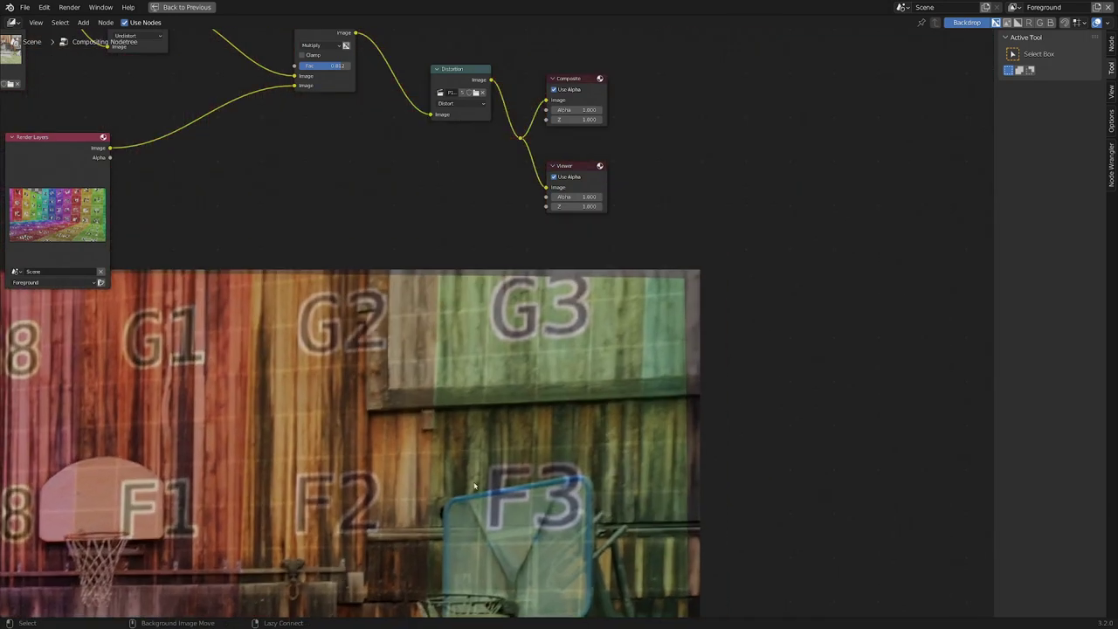
middle_click_drag(474, 486, 472, 487, "alt")
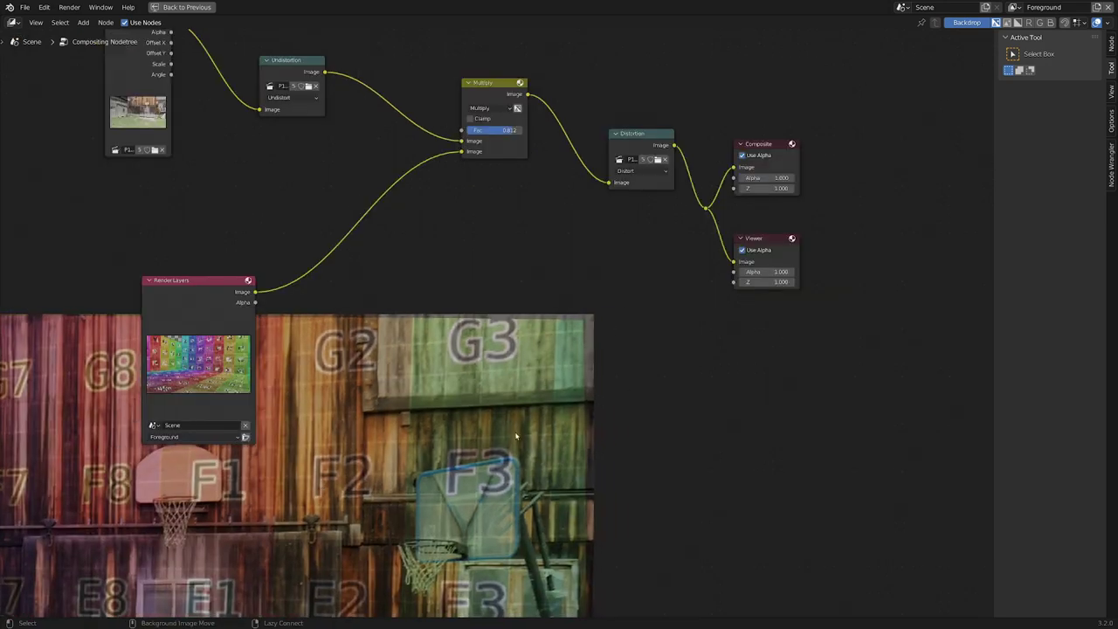
middle_click_drag(516, 436, 591, 390, "alt")
scroll(444, 390, "down", 1)
middle_click_drag(417, 452, 715, 241, "alt")
middle_click_drag(436, 366, 846, 242, "alt")
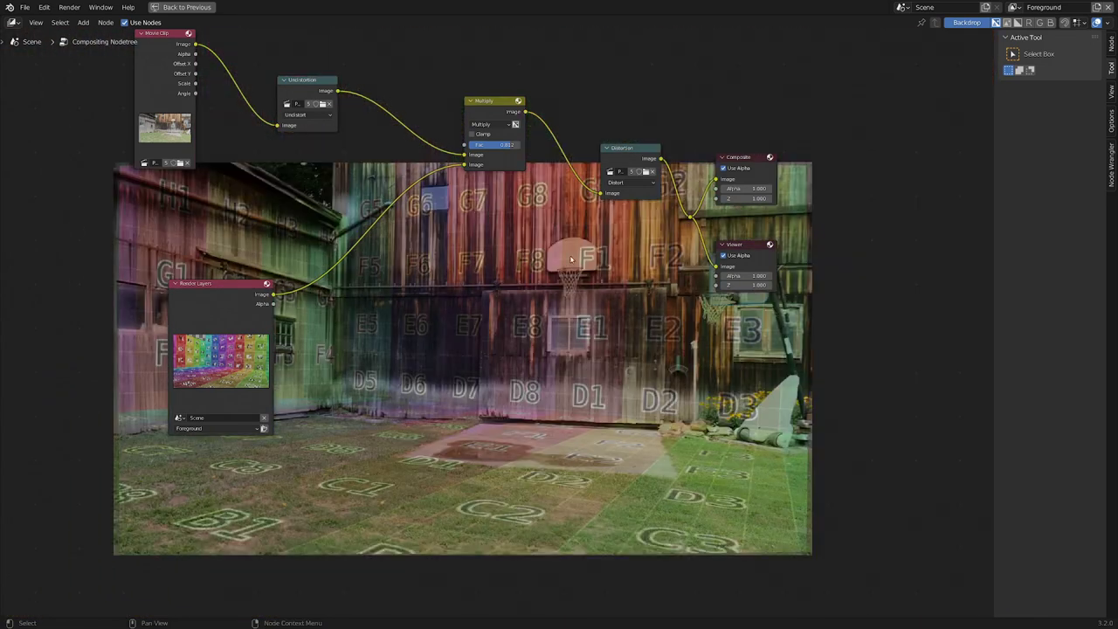
scroll(572, 258, "up", 4)
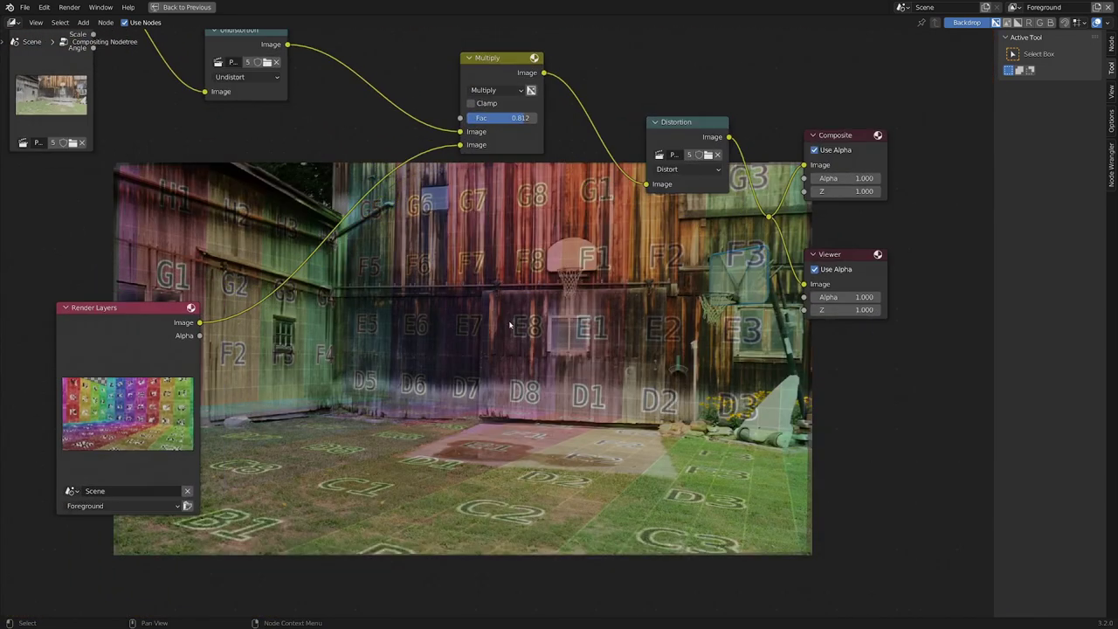